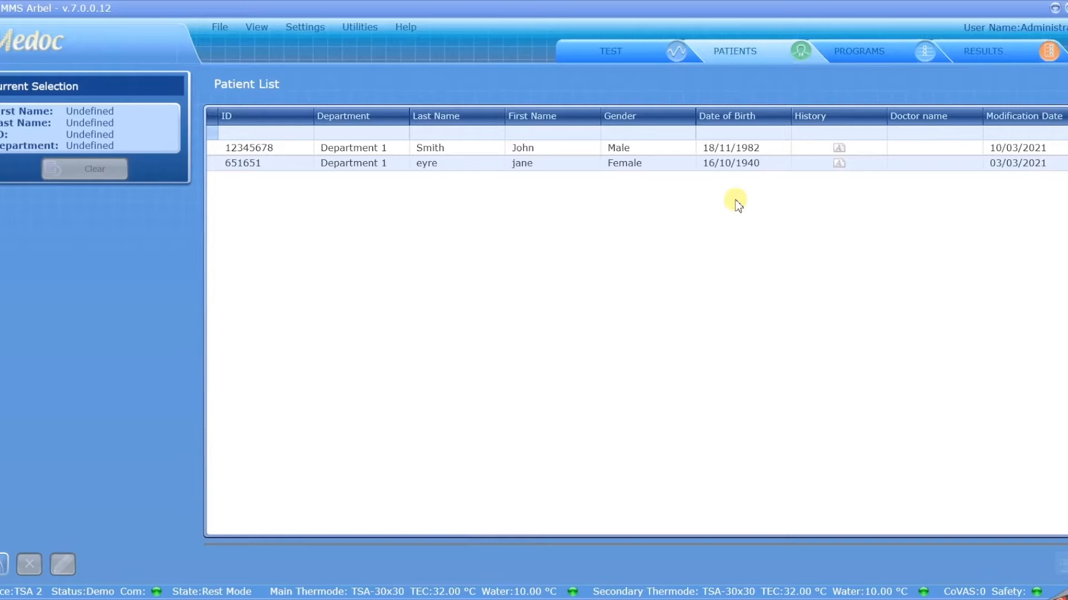
Step: Open the program list and select all six DCHEPS programs, from Heat Pulses Demo through CHEPS limits
click(865, 58)
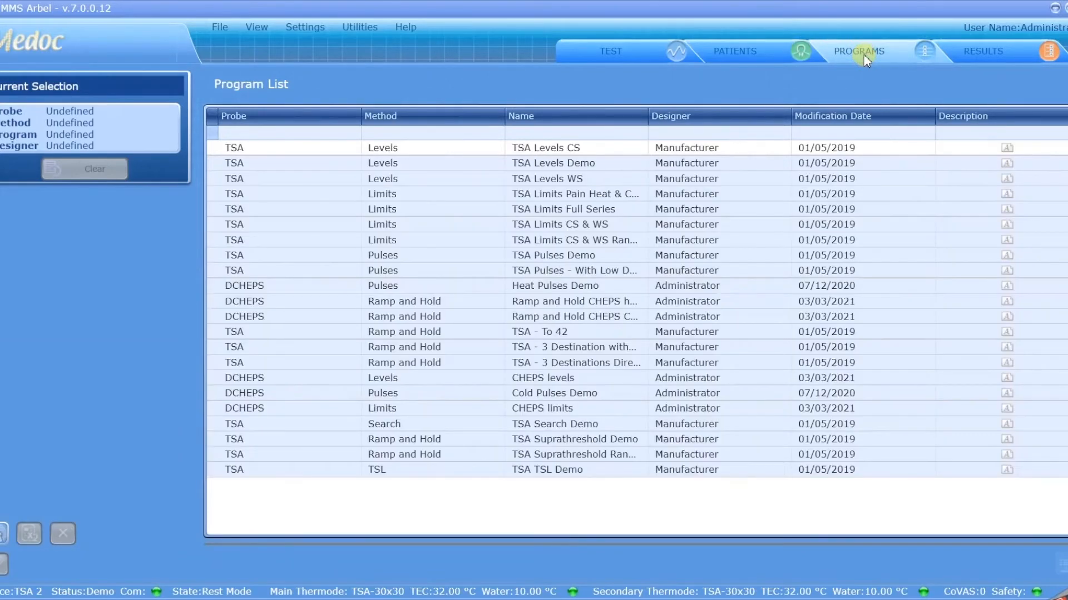
click(744, 60)
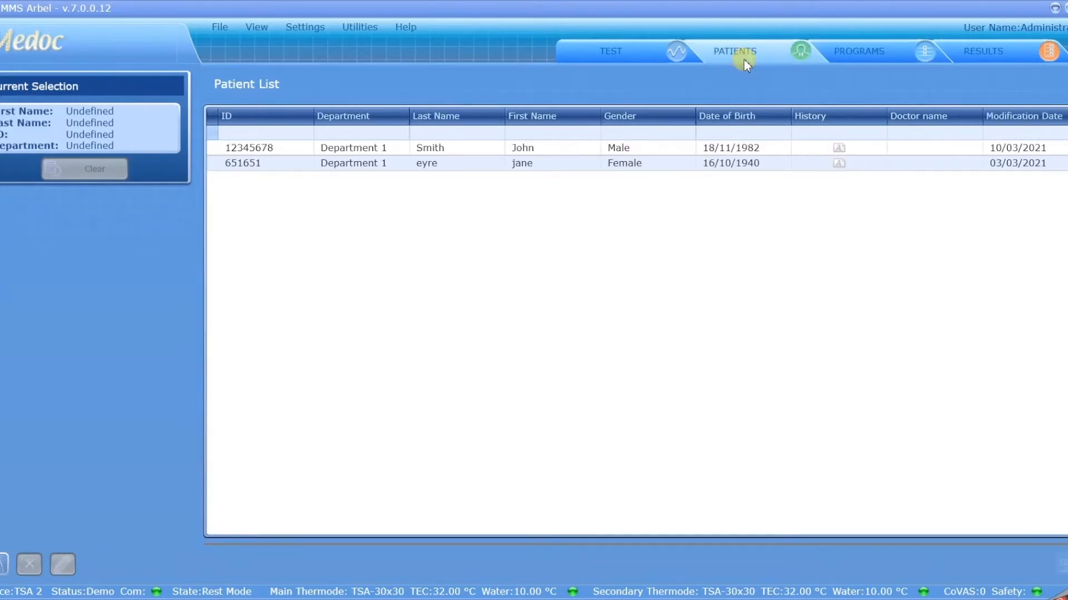
click(865, 51)
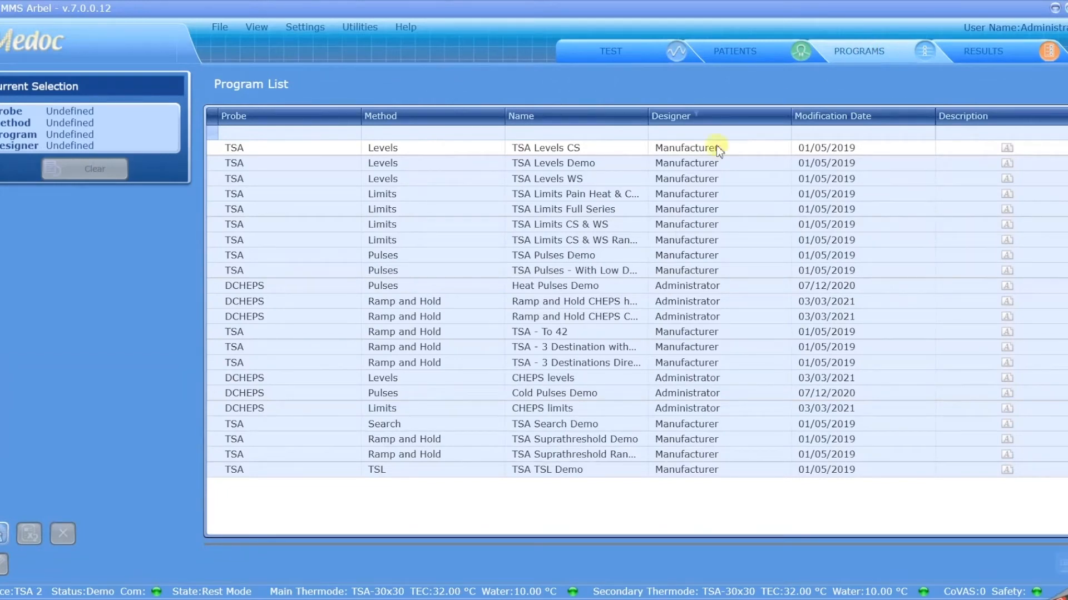
click(286, 417)
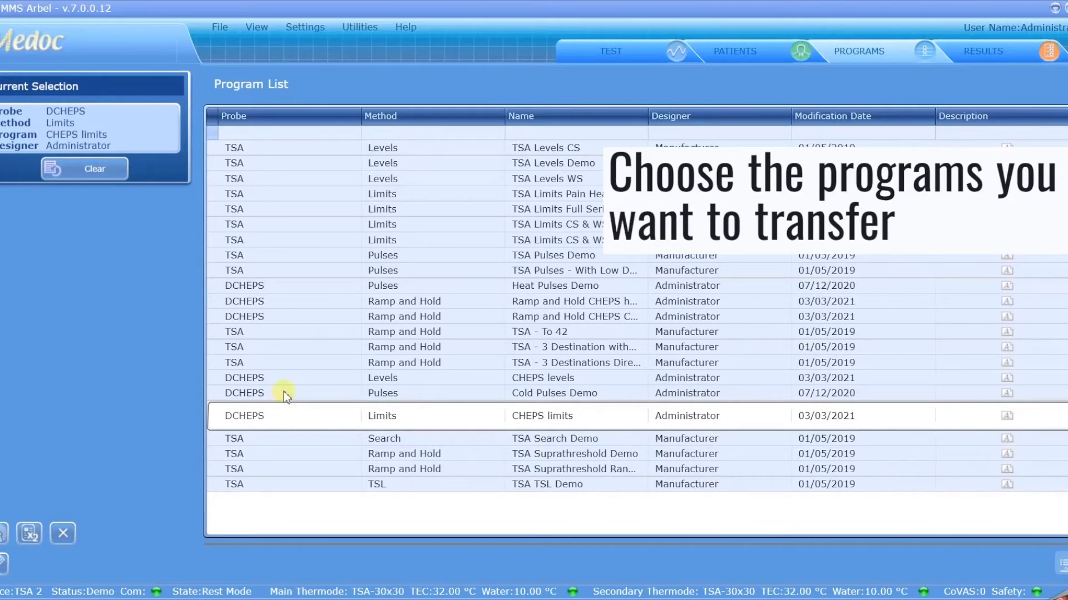
click(284, 393)
click(293, 381)
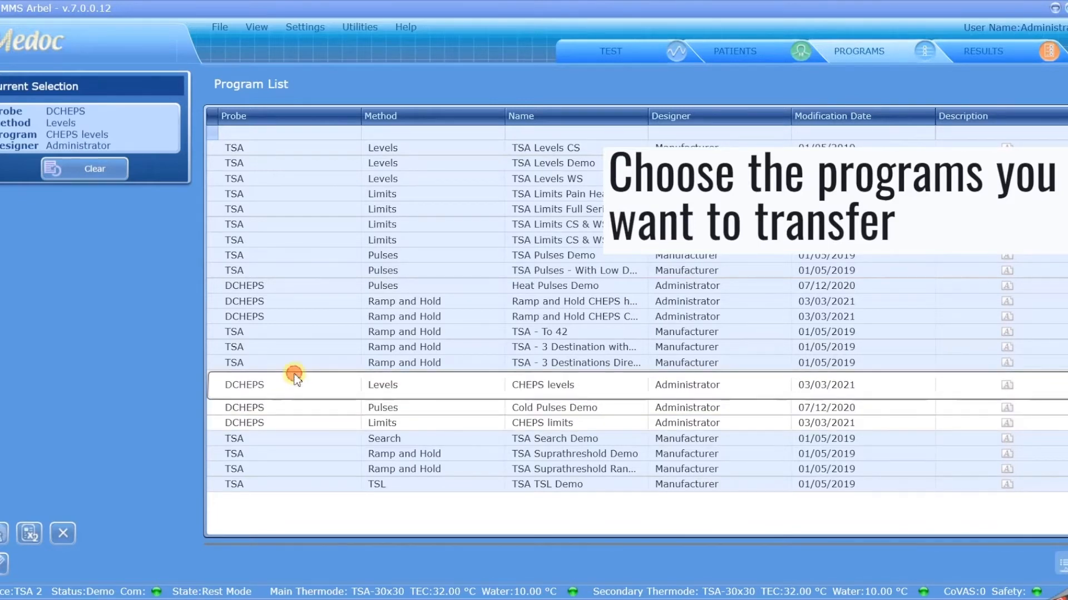
click(264, 311)
click(277, 286)
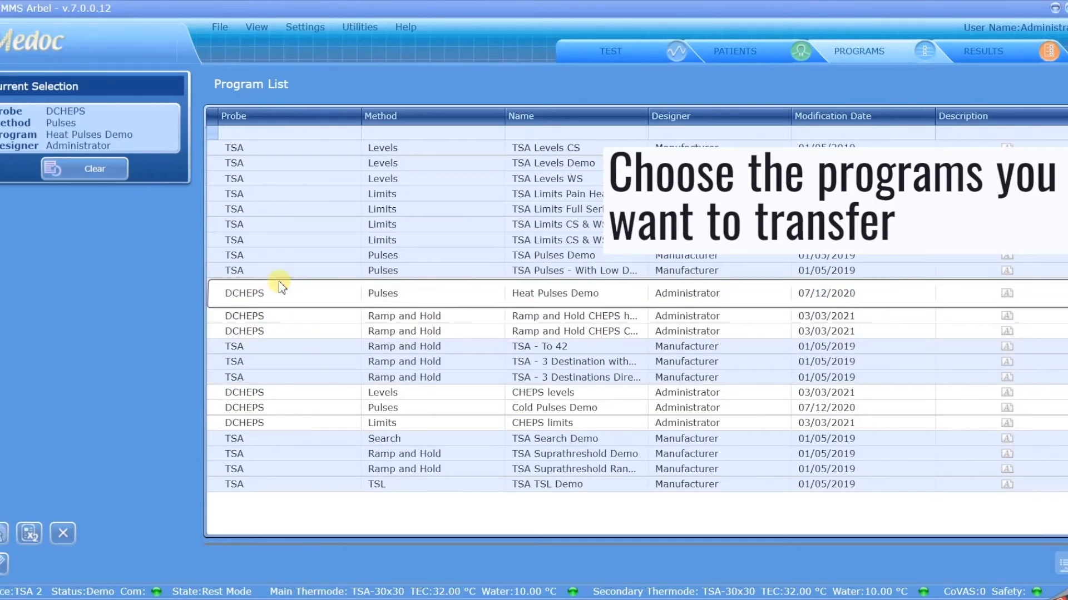
Step: Export the selected DCHEPS programs to the Desktop as an .ats file named CHEPS THERMODE PROGRAMS
click(220, 27)
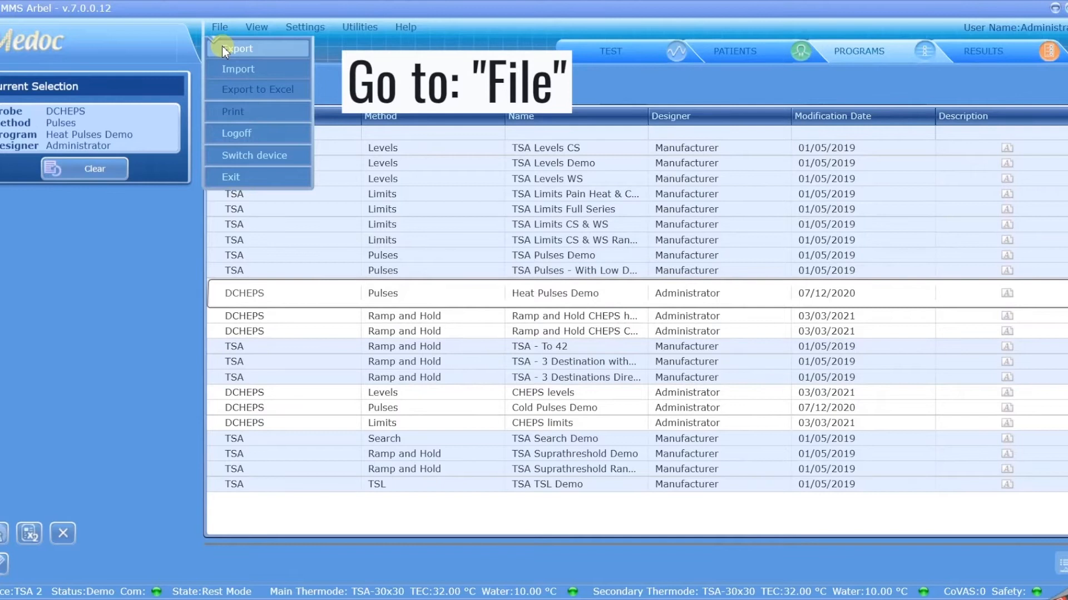
click(222, 48)
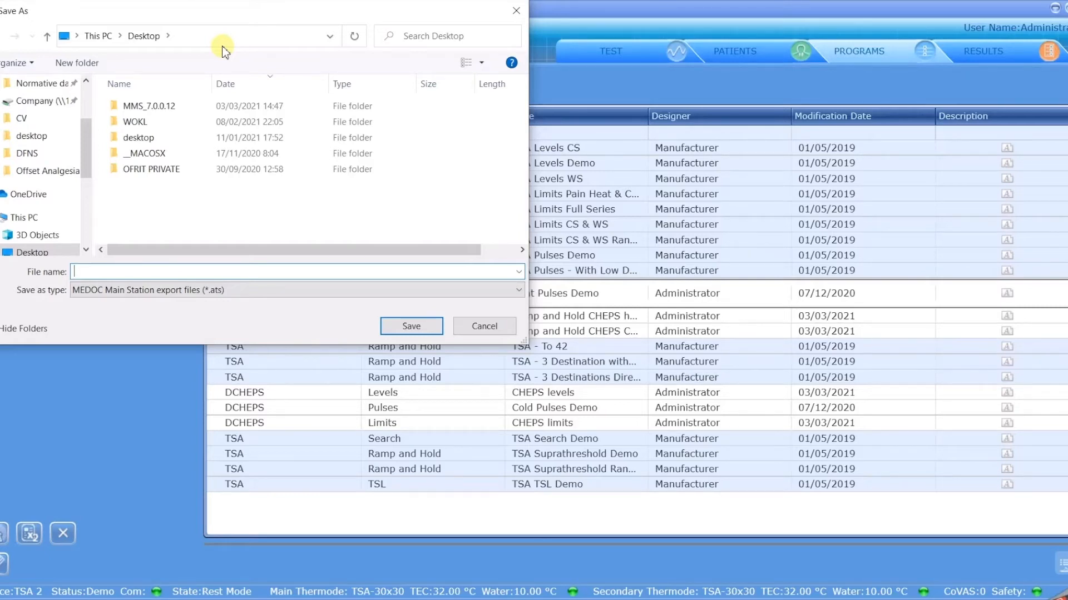
text(CHEPS THERMODE PROGRAMS)
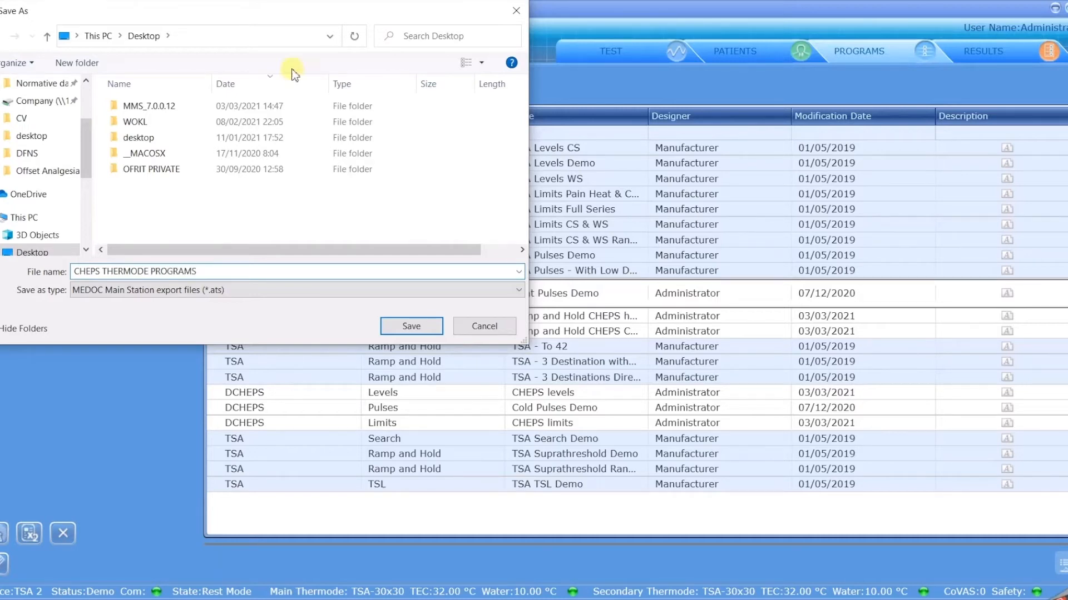
click(404, 327)
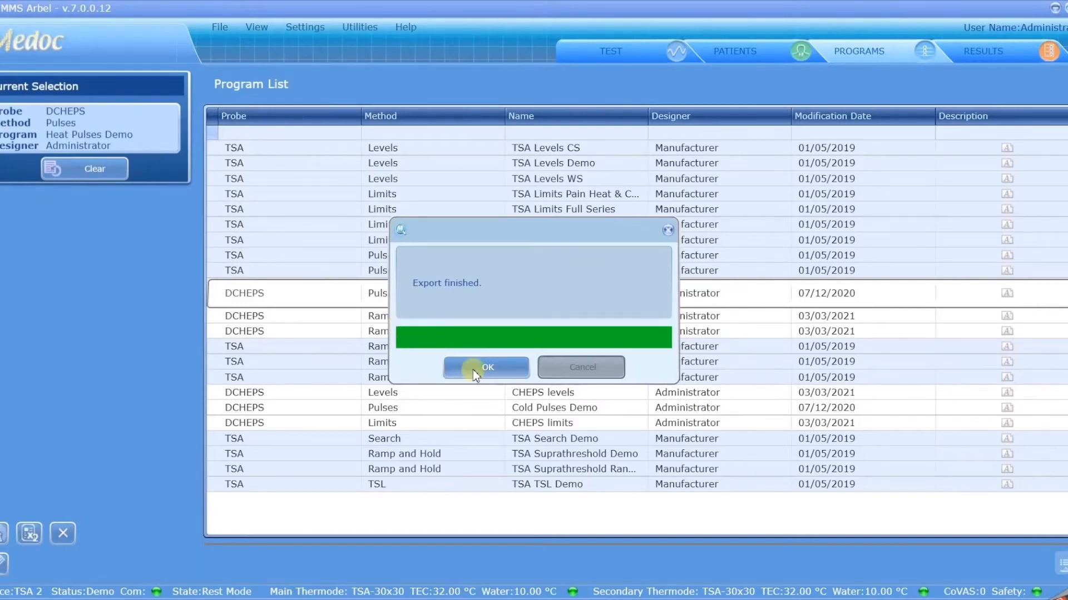
click(472, 370)
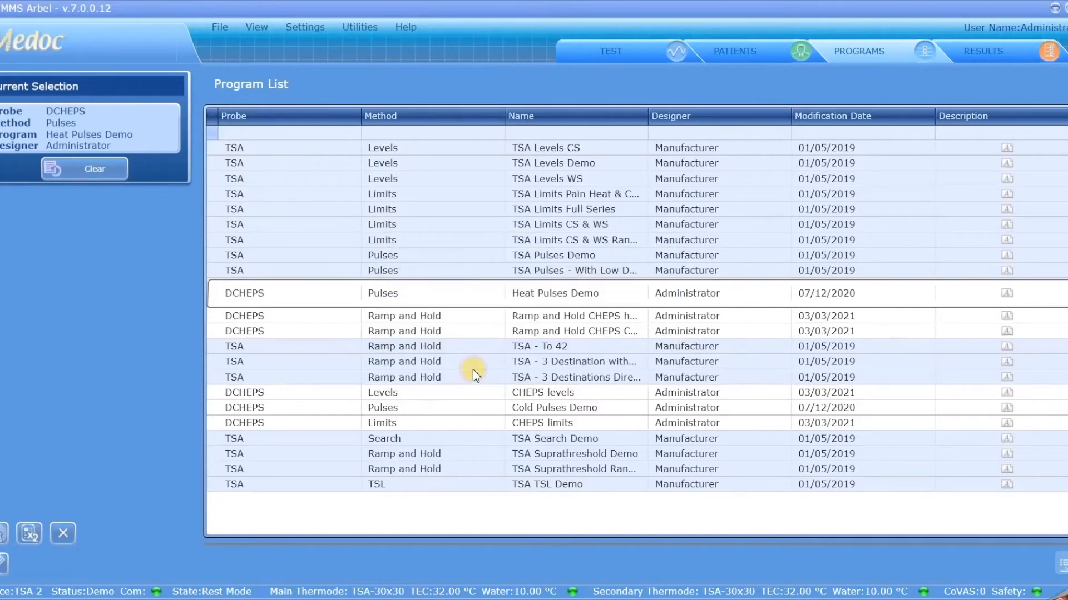
Step: Delete the CHEPS limits, Cold Pulses Demo, CHEPS levels and both Ramp and Hold CHEPS programs, leaving out Heat Pulses Demo
click(391, 426)
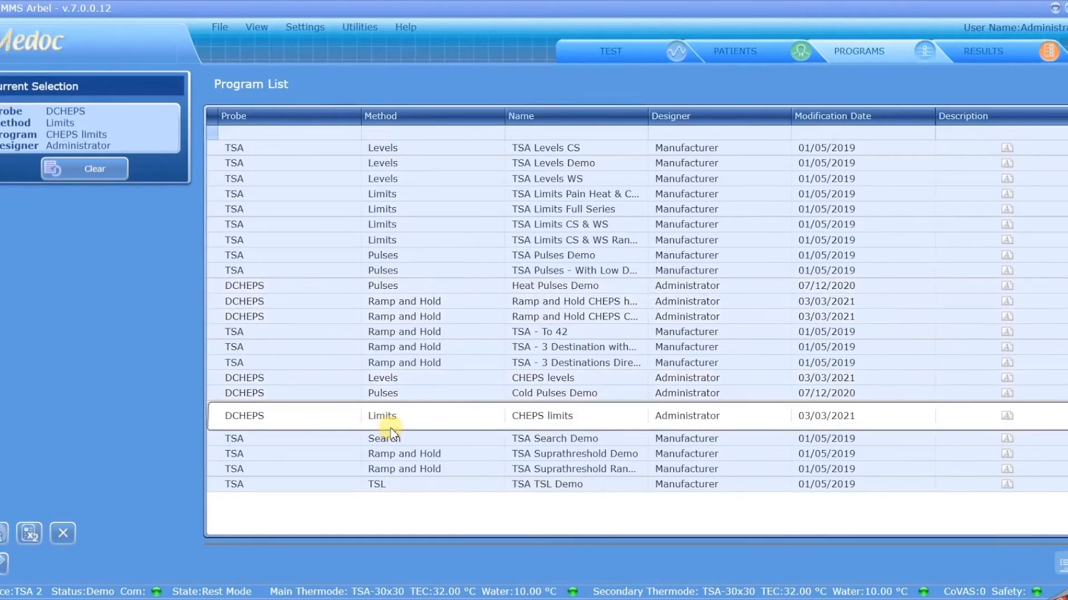
click(394, 391)
click(394, 378)
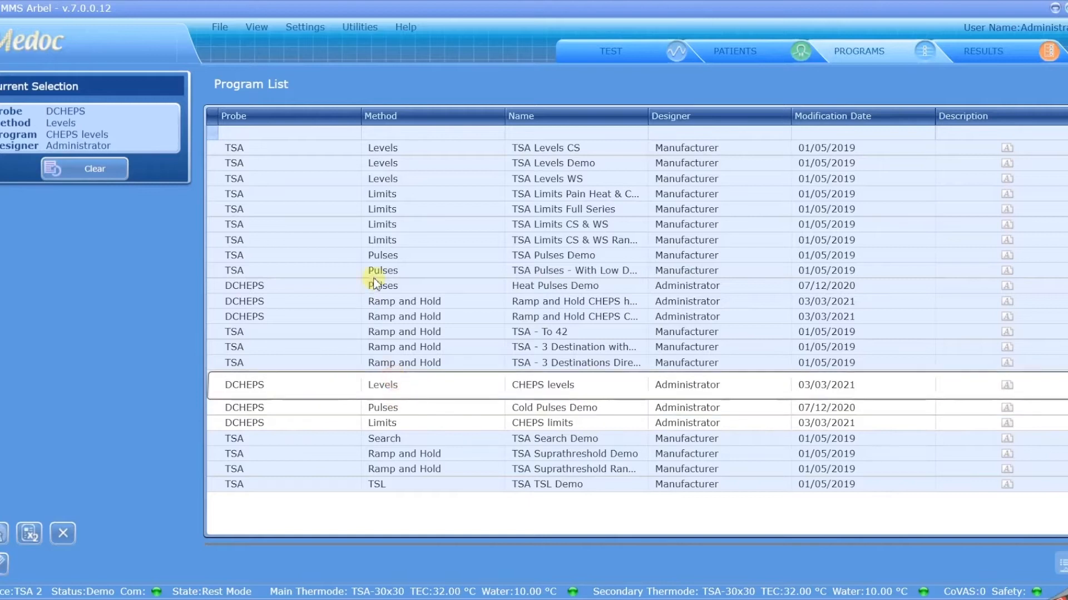
click(378, 329)
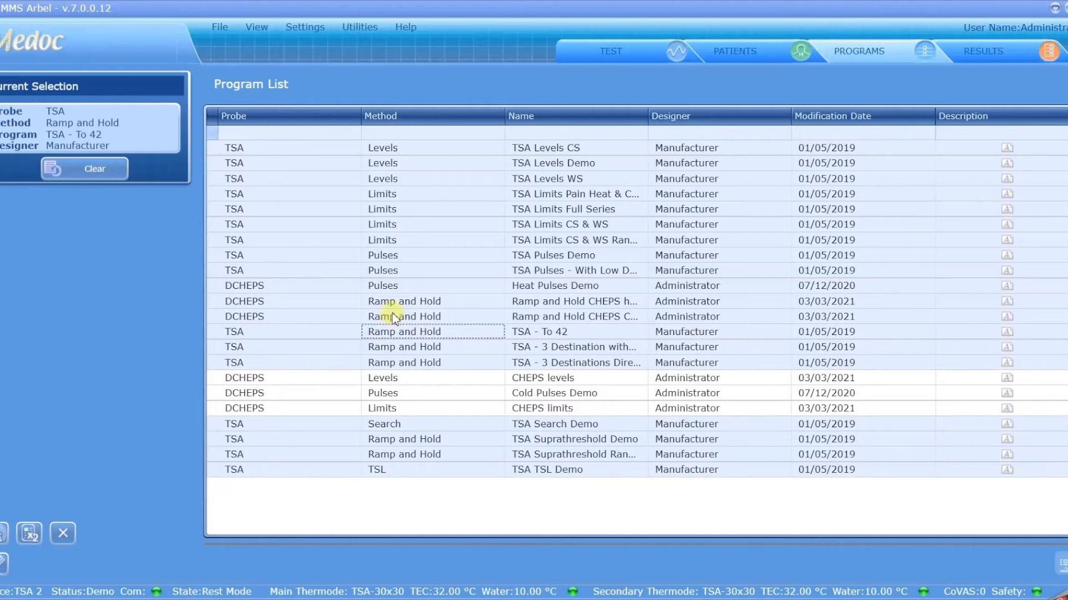
click(390, 320)
click(392, 300)
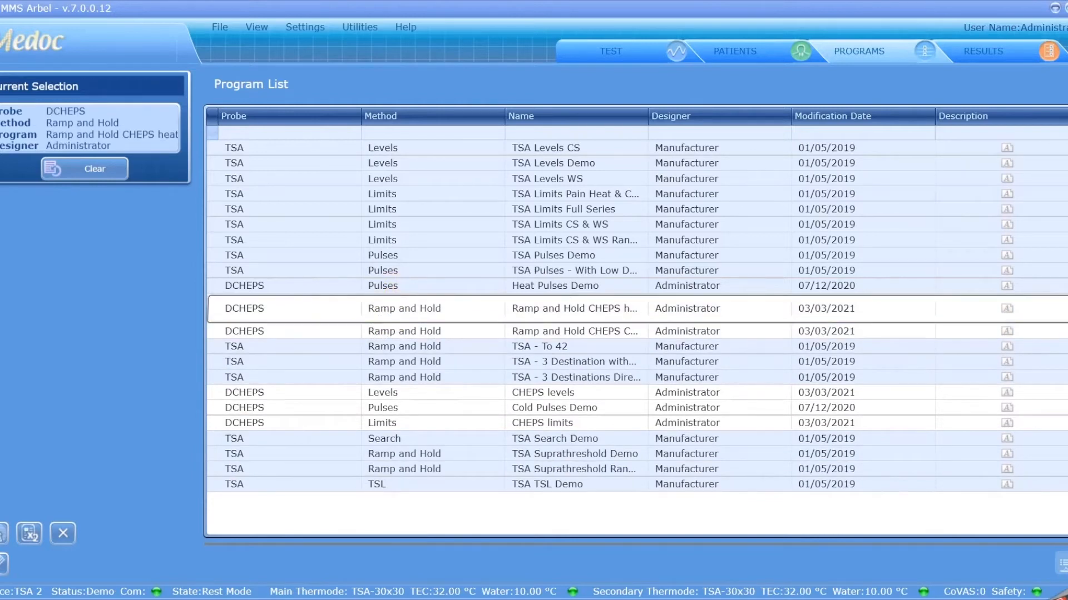
click(57, 536)
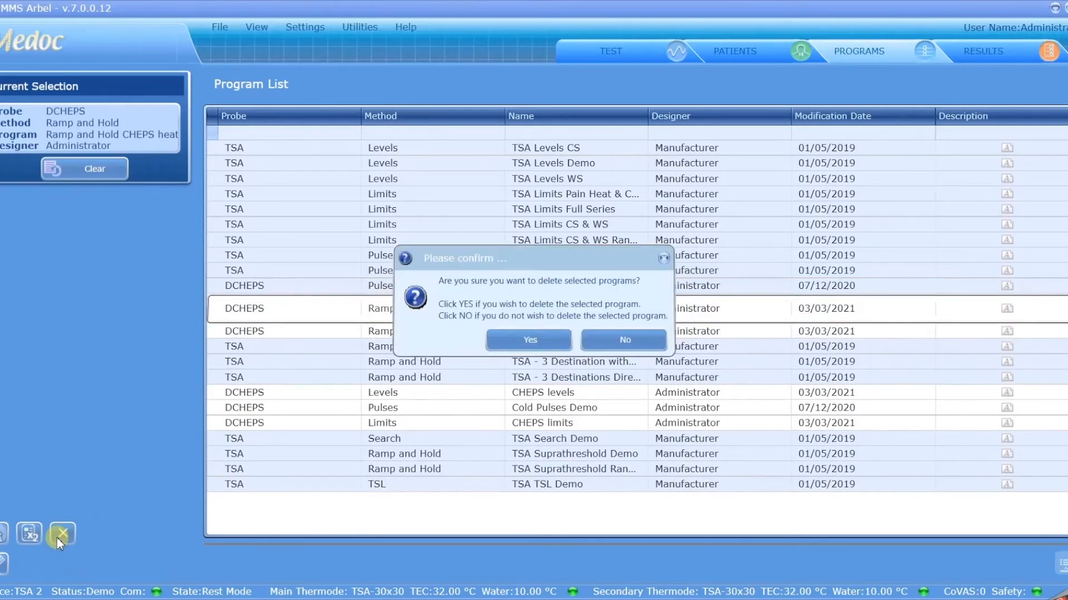
click(526, 340)
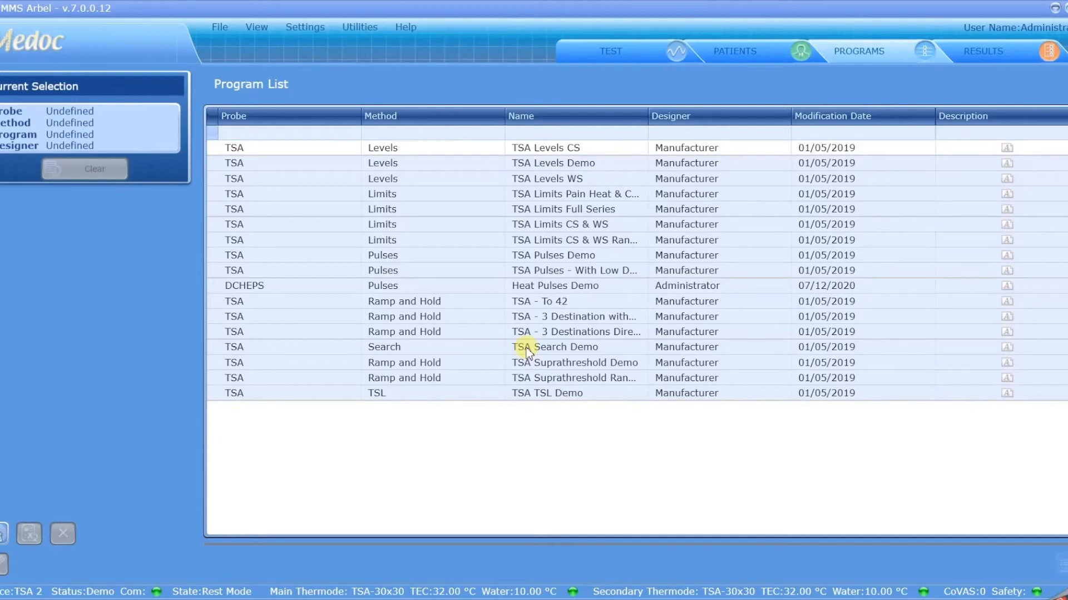
Step: Import CHEPS THERMODE PROGRAMS.ats from the Desktop, keeping both records for the conflicting Heat Pulses Demo program
click(368, 288)
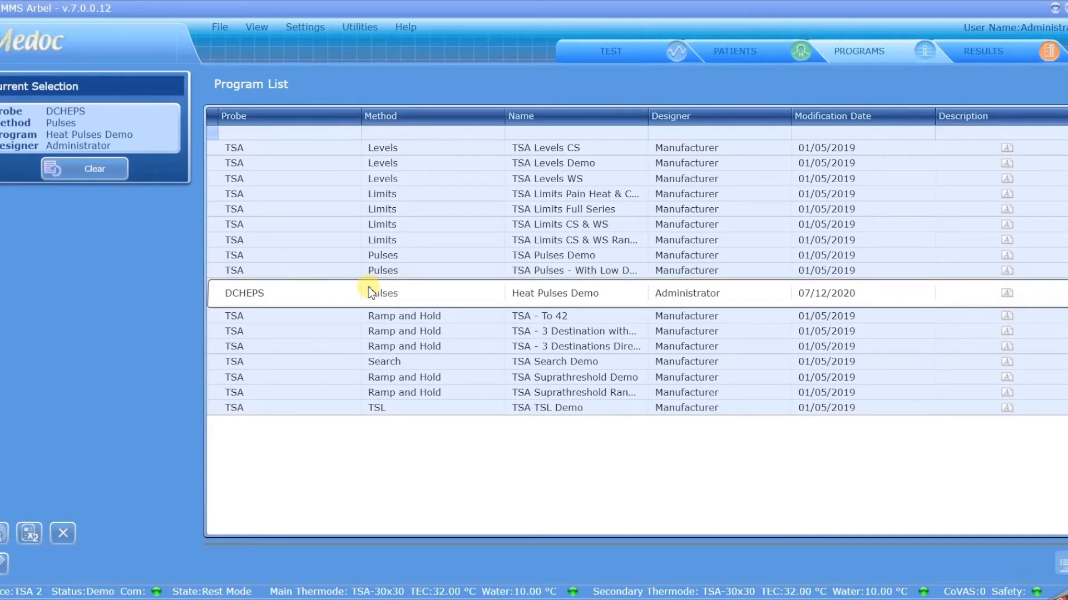
click(220, 26)
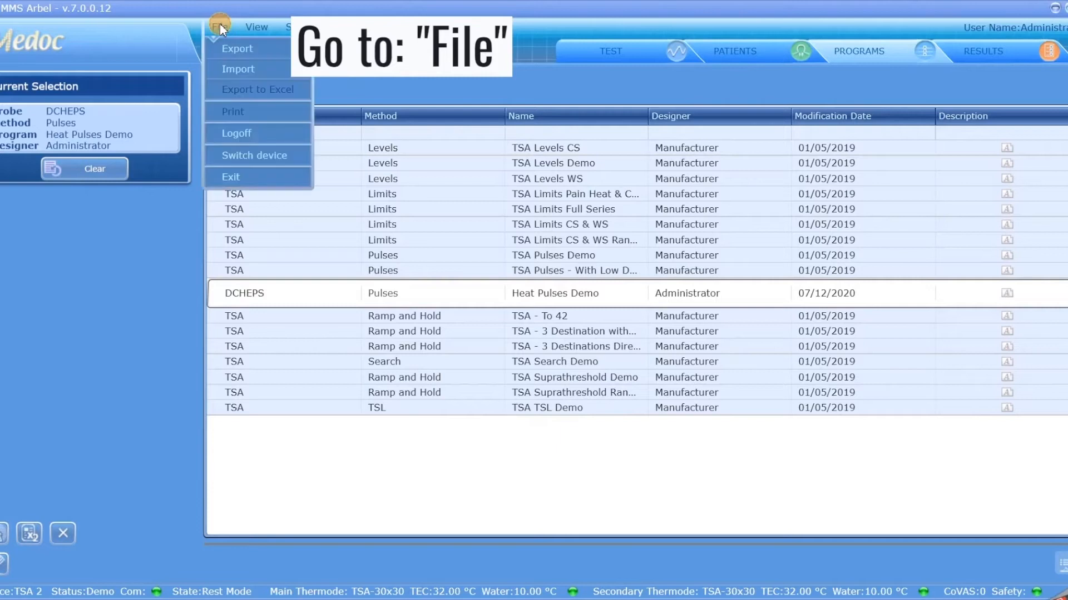
click(231, 71)
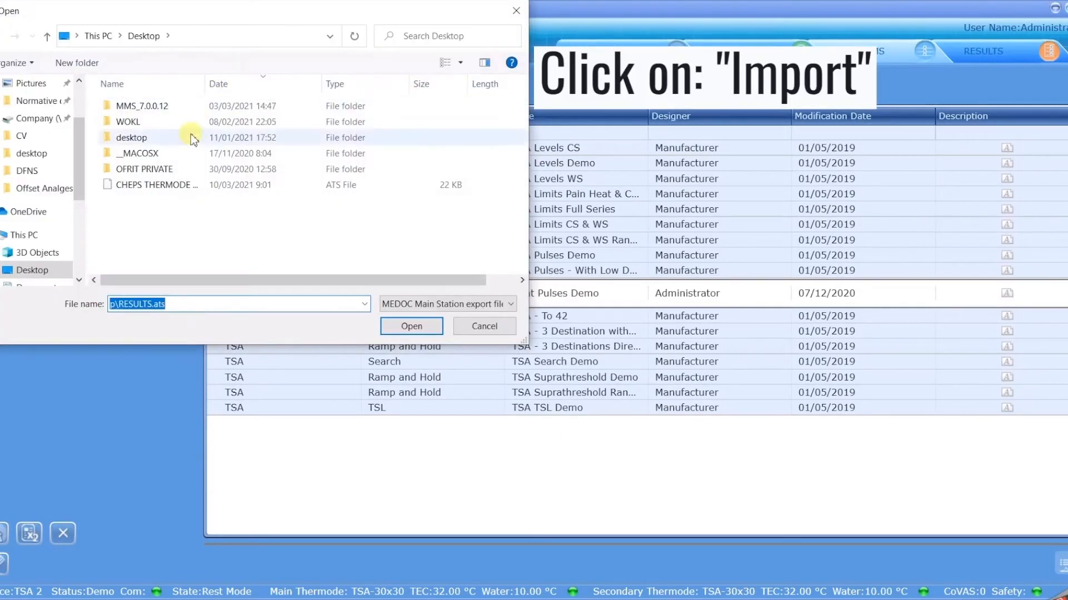
click(172, 185)
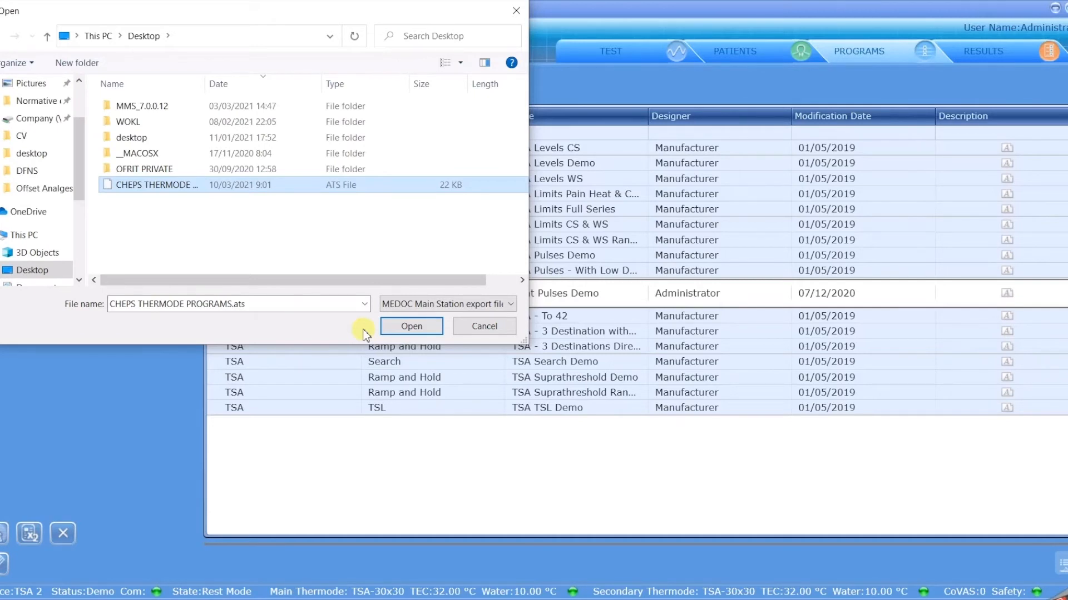
click(406, 327)
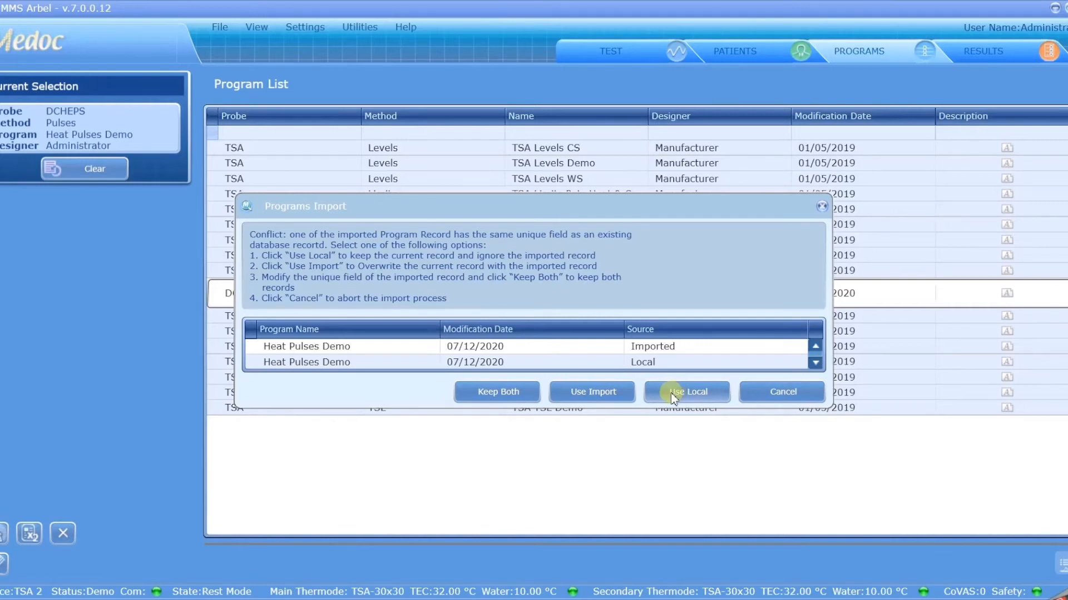
click(504, 396)
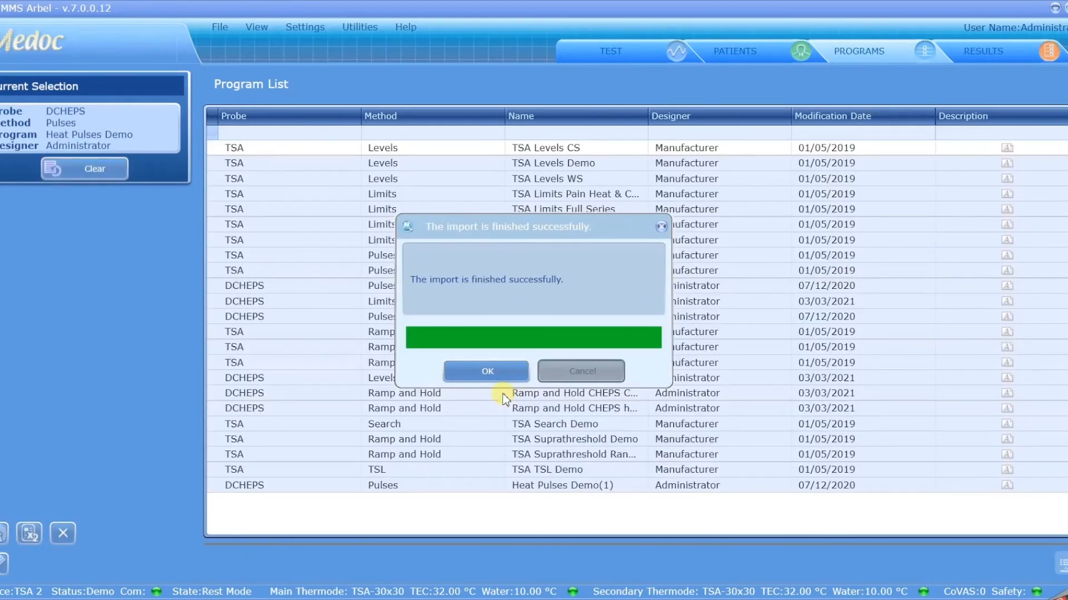
click(509, 364)
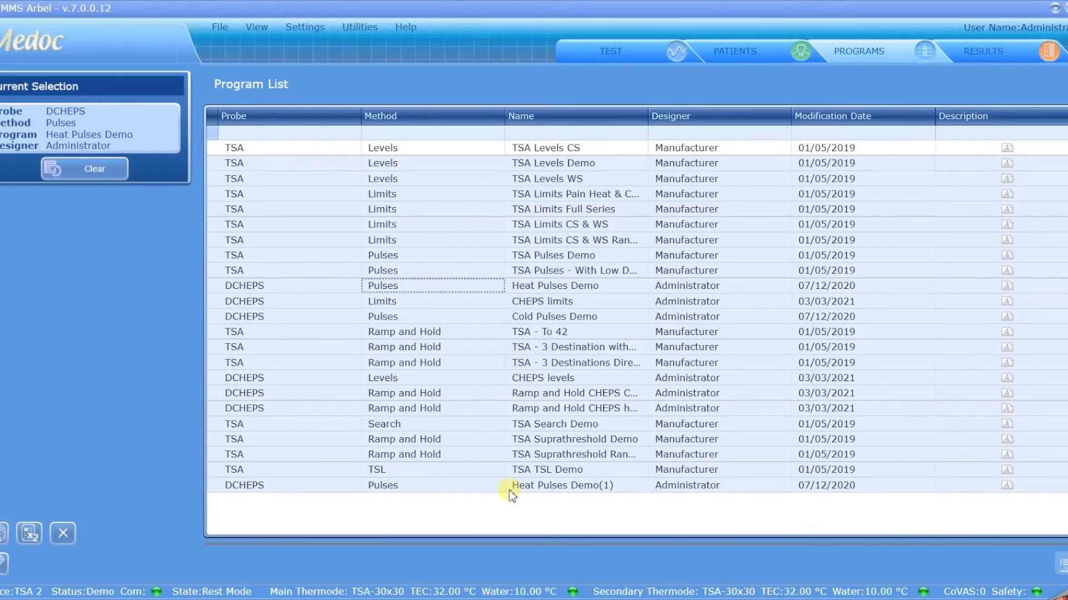
Step: Delete the duplicate program Heat Pulses Demo(1) from the program list
click(257, 291)
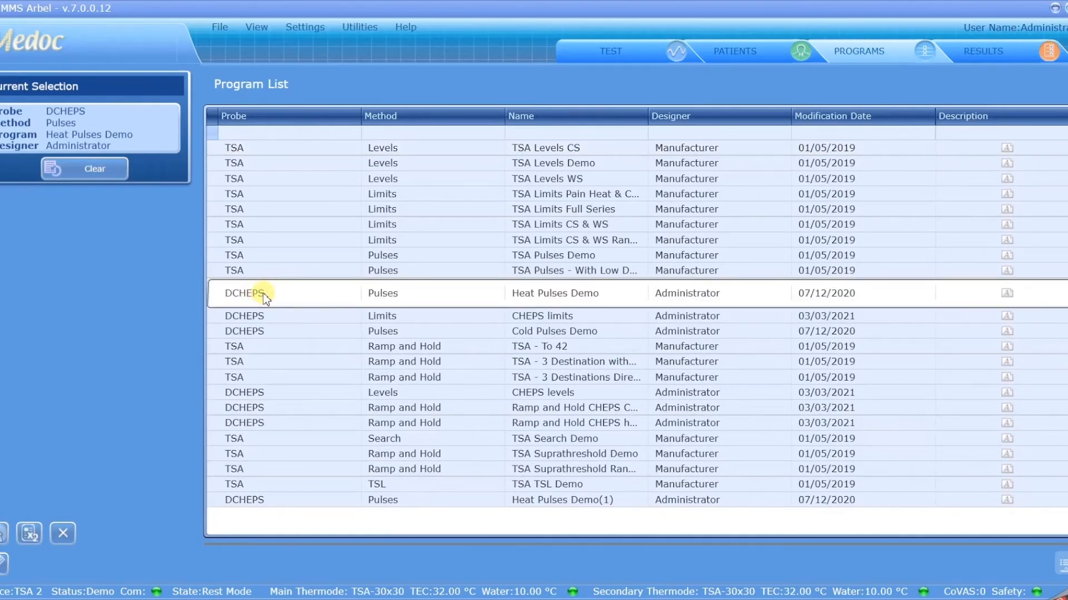
click(233, 503)
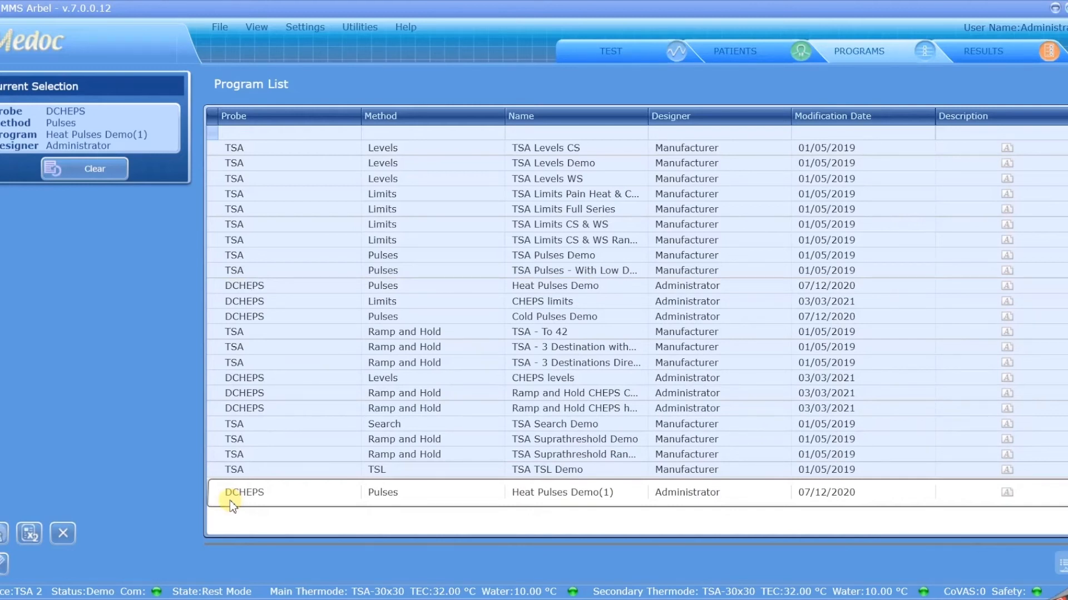
click(63, 534)
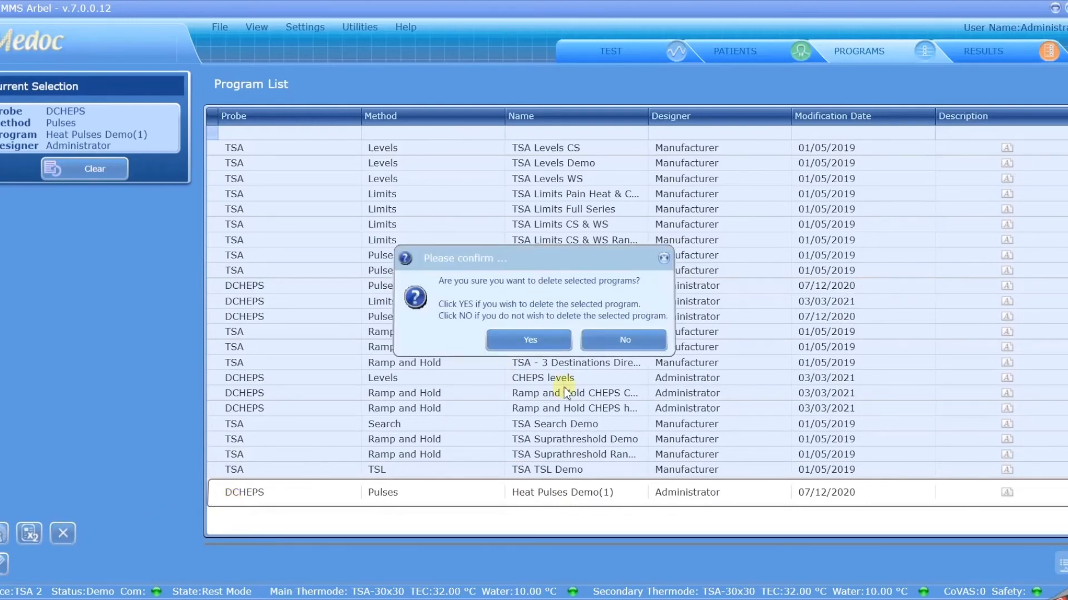
click(529, 342)
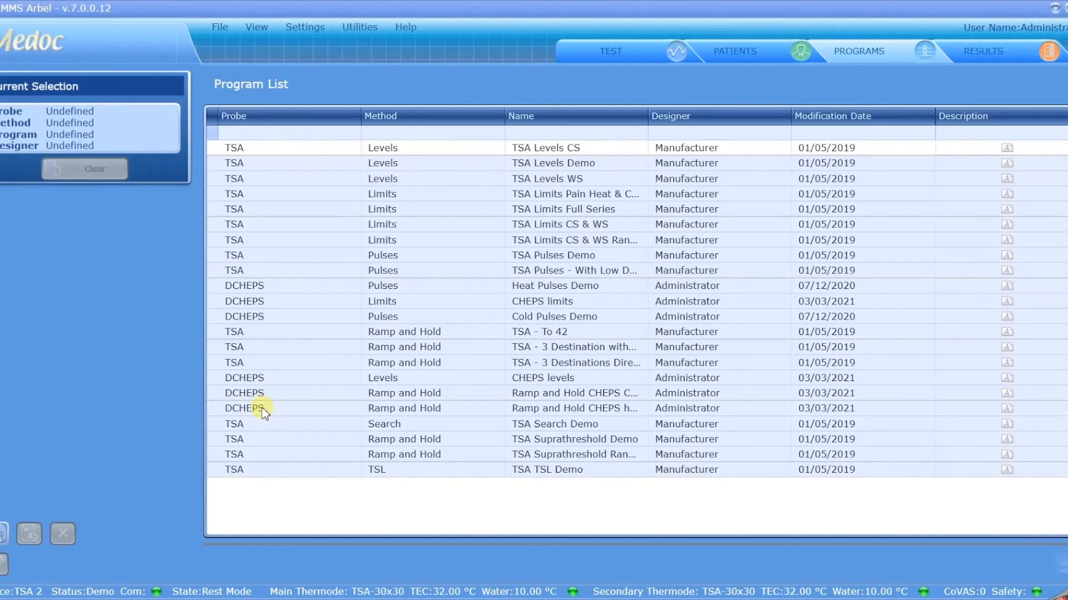
Step: Open the results list and select the two TSA Limits results for body sites C6 left and L4 right
click(745, 55)
click(859, 51)
click(982, 54)
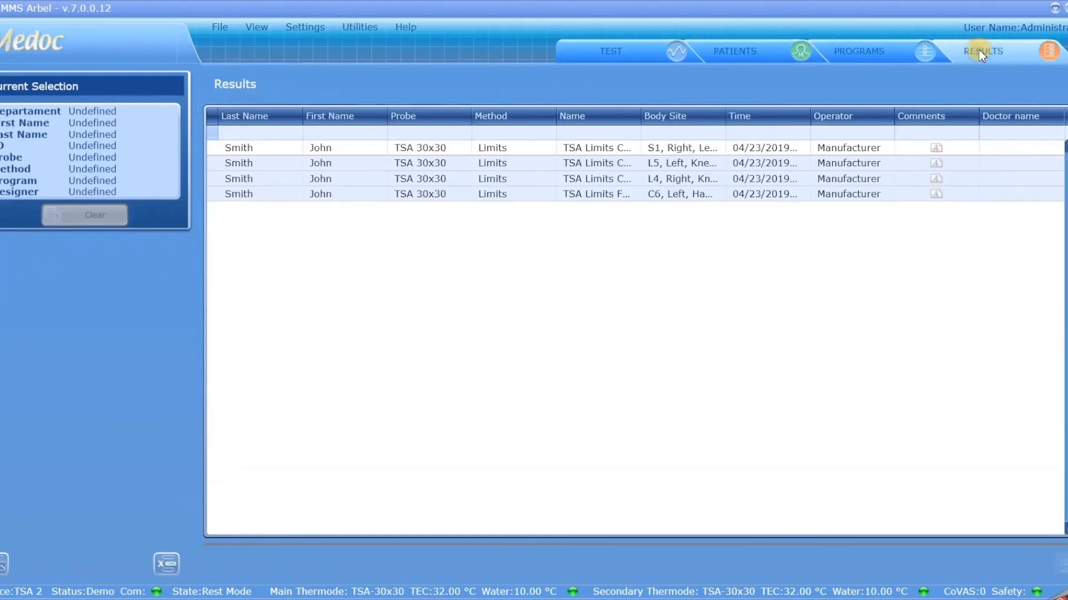
click(640, 198)
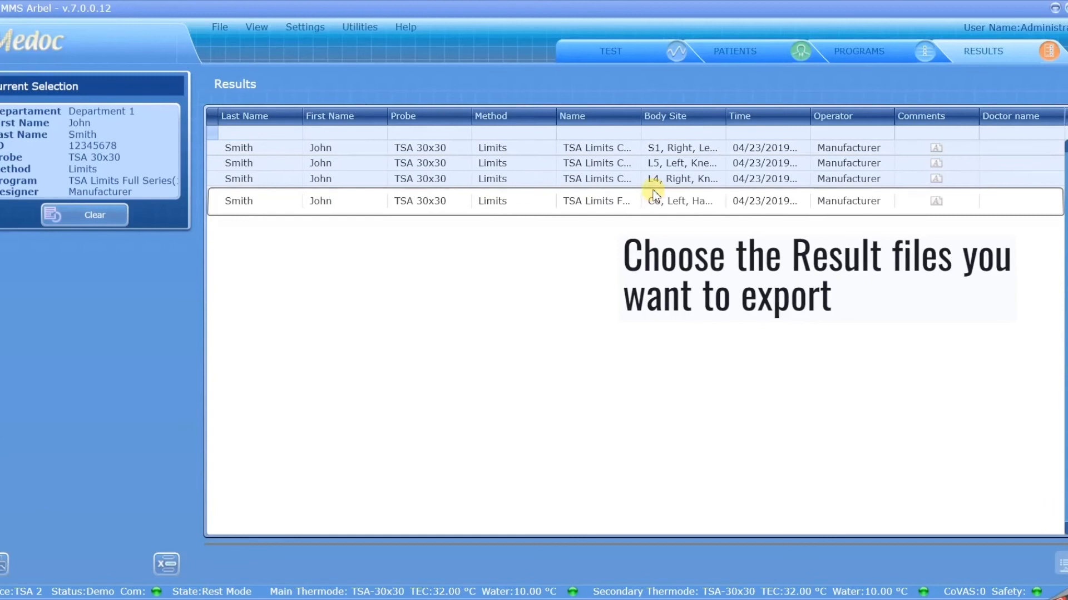
click(638, 180)
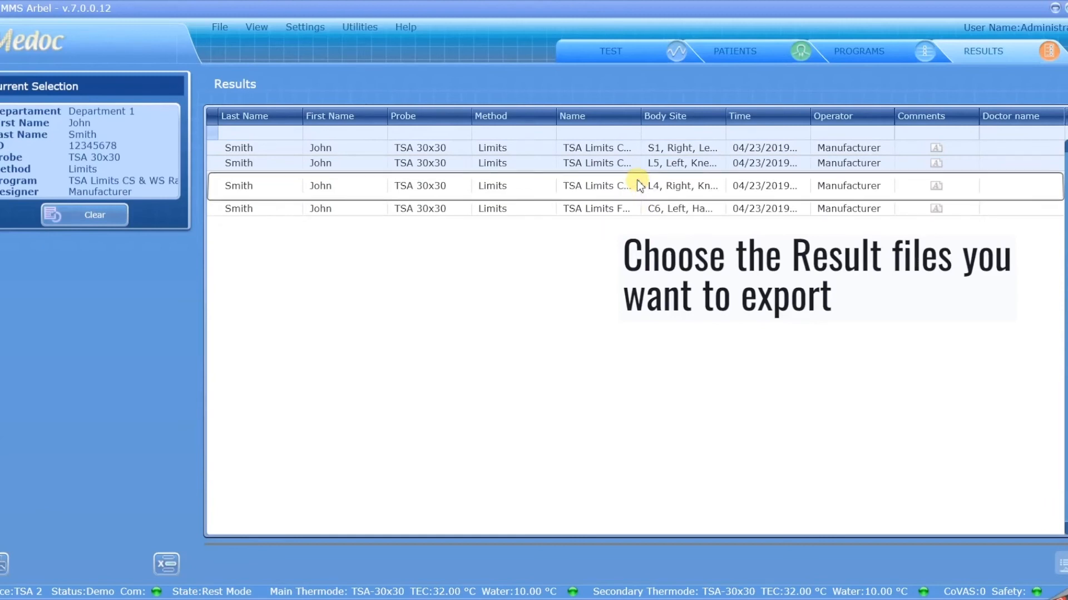
Step: Export the current selection of results to My Computer as RESULTS.ats on the Desktop
click(208, 30)
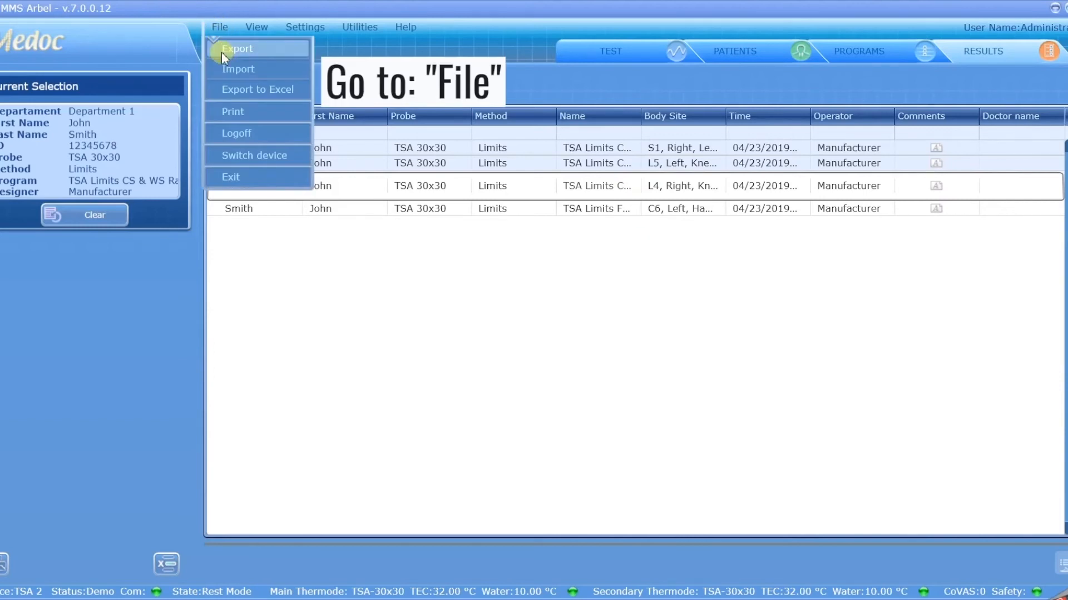
click(222, 52)
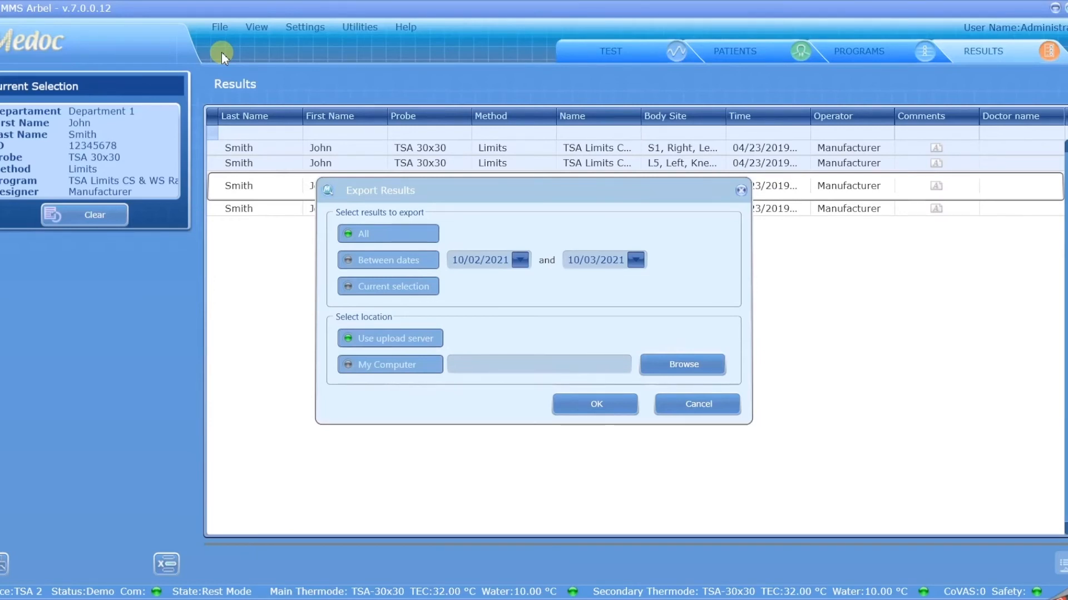
click(351, 259)
click(345, 365)
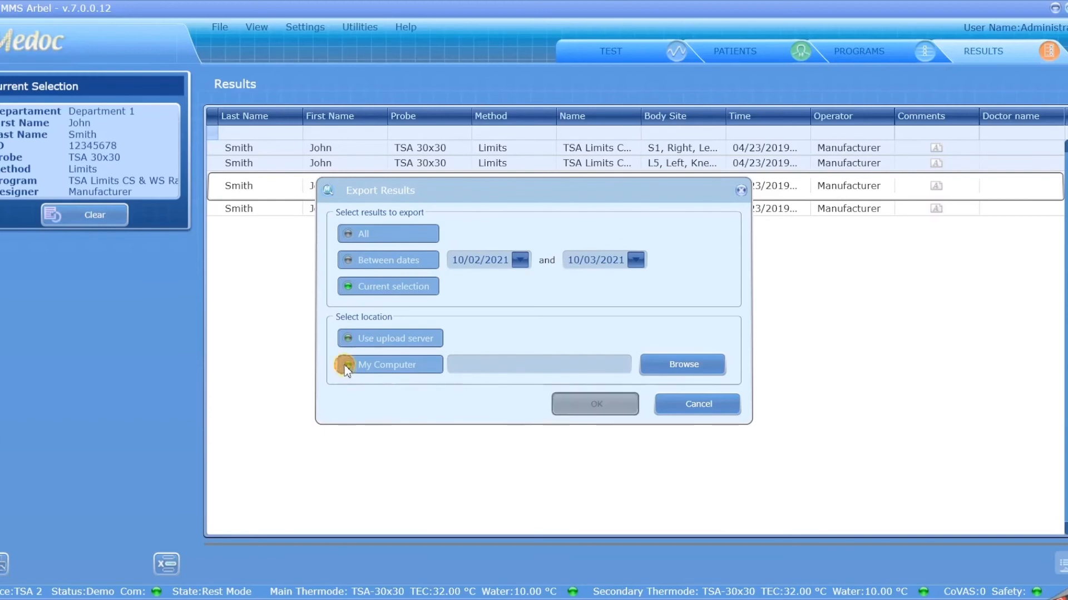
click(682, 363)
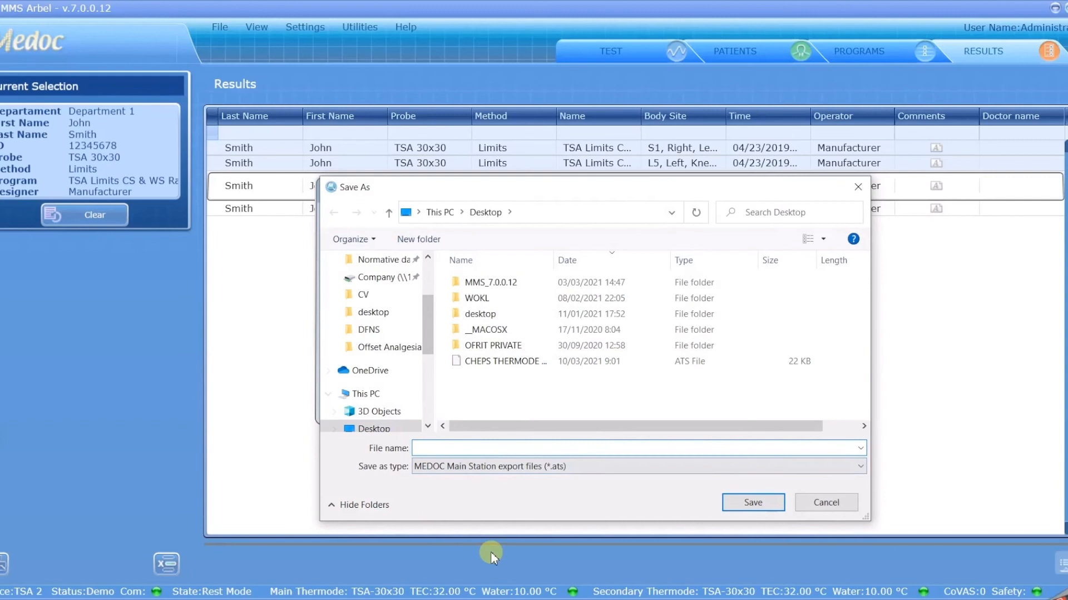
text(RESULTS)
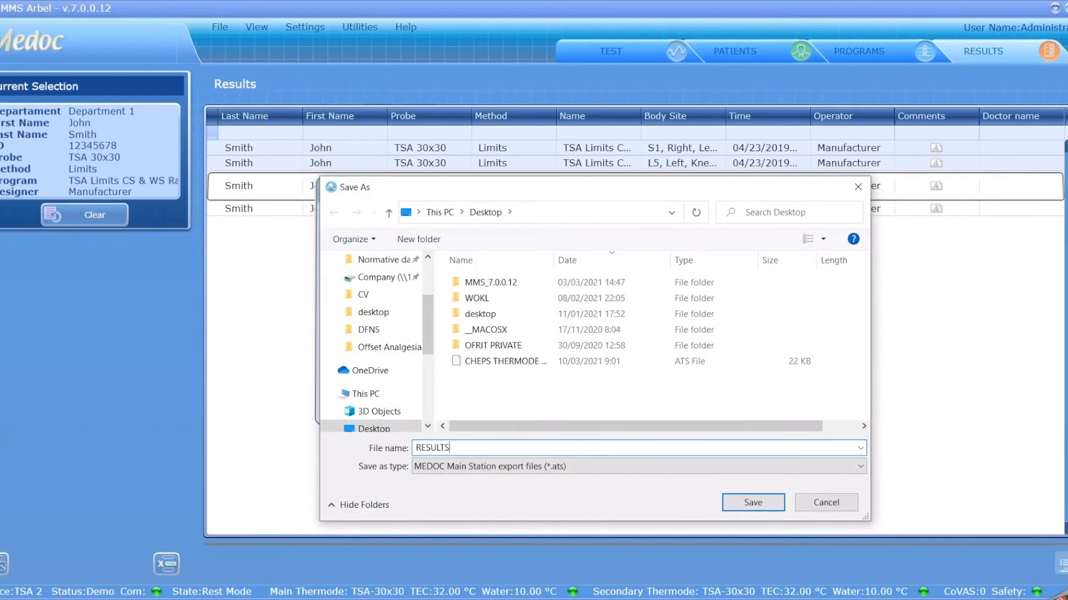
click(760, 503)
click(591, 405)
click(473, 356)
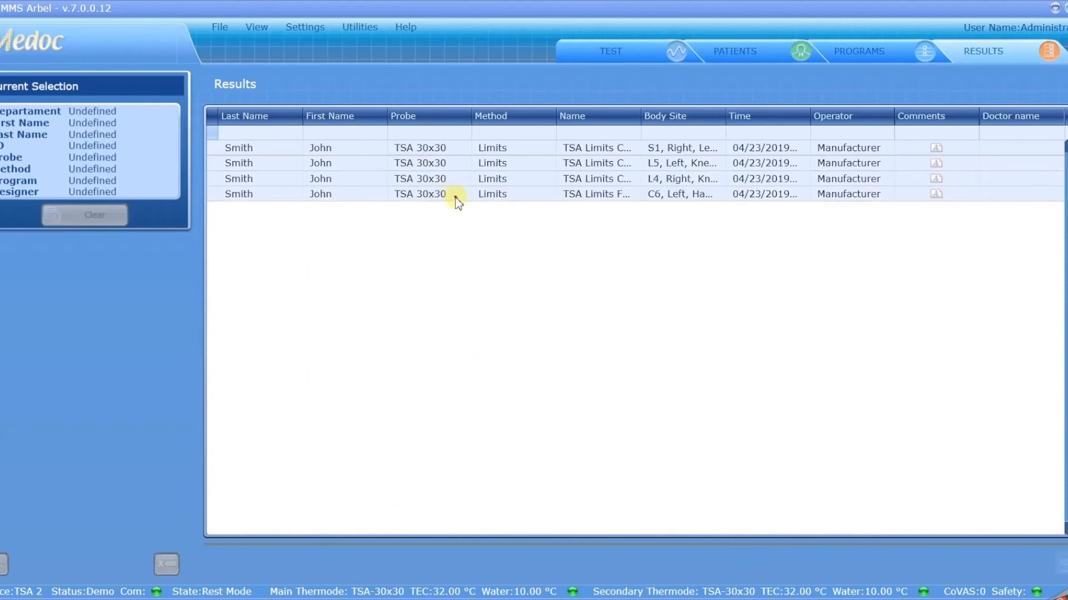
Step: Delete the TSA Limits result for body site C6 left from the results list
click(457, 202)
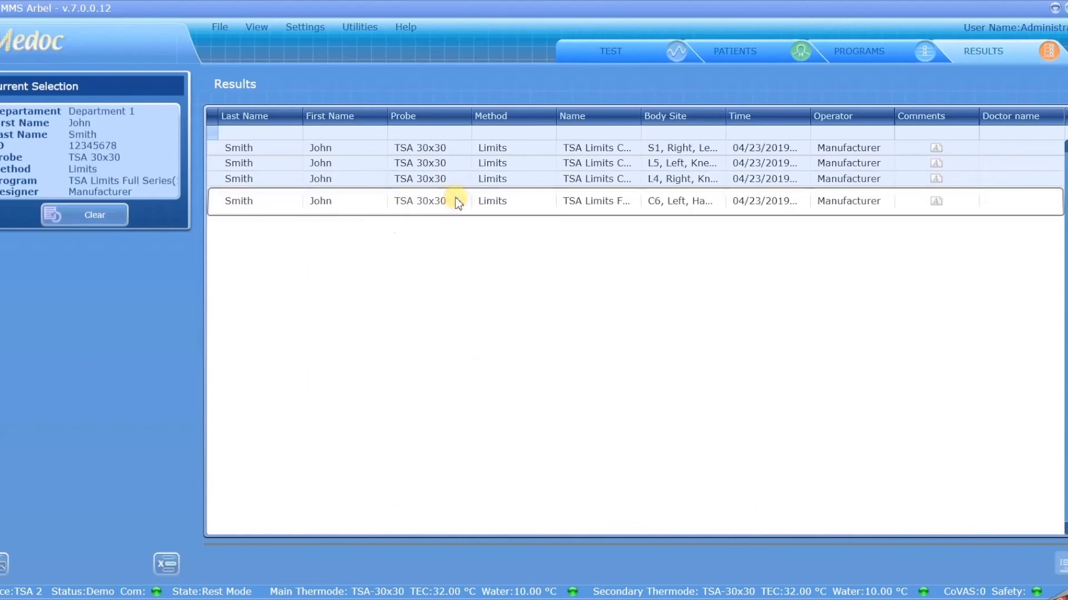
click(165, 565)
click(518, 340)
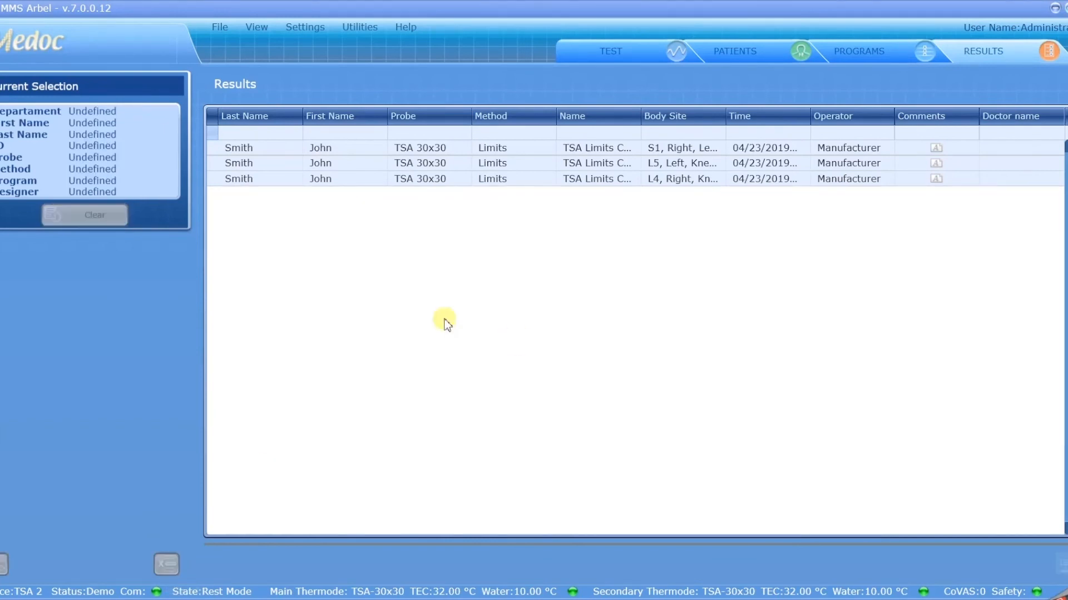
Step: Import RESULTS.ats from the Desktop, overwriting the conflicting local patient record with the imported one
click(223, 28)
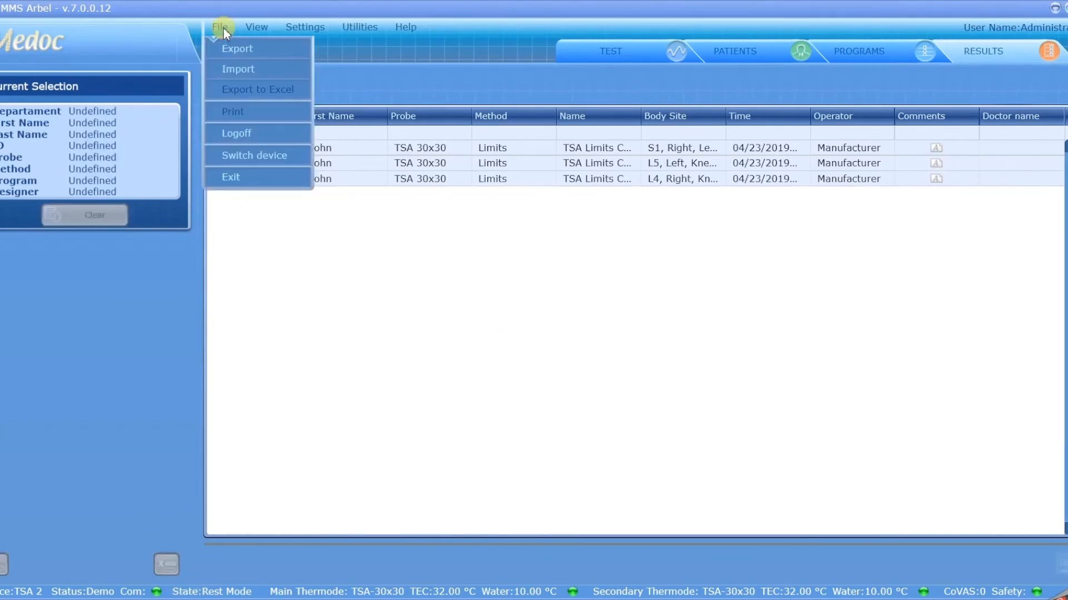
click(235, 70)
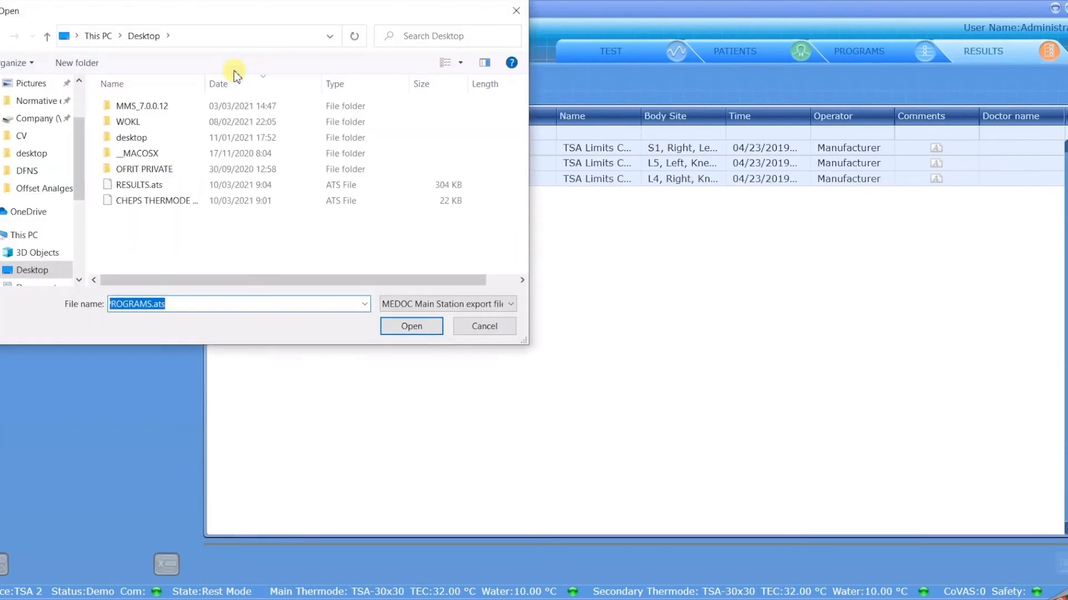
click(125, 189)
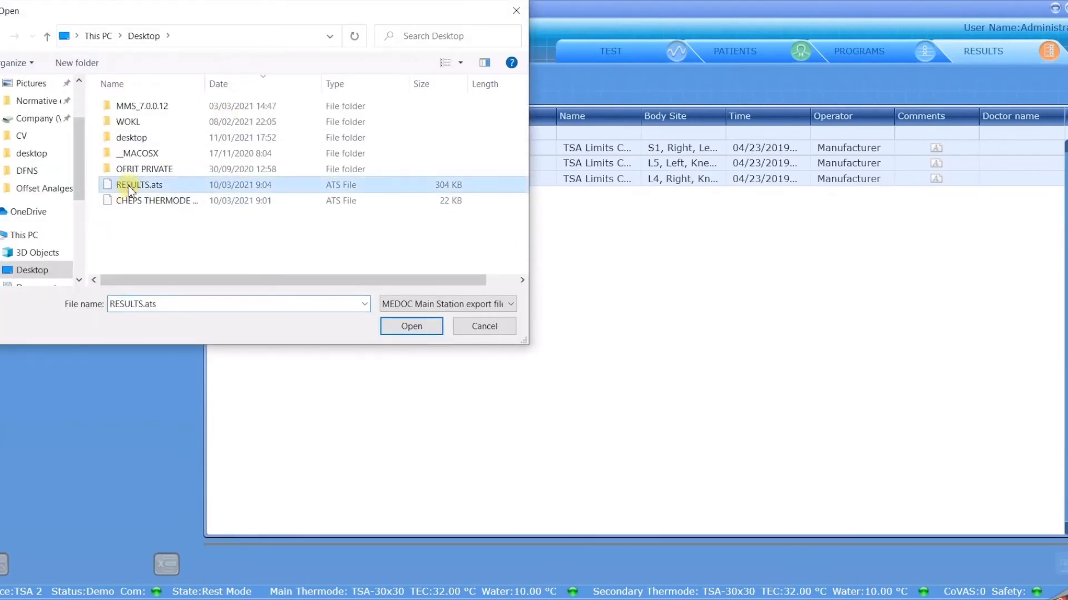
click(405, 335)
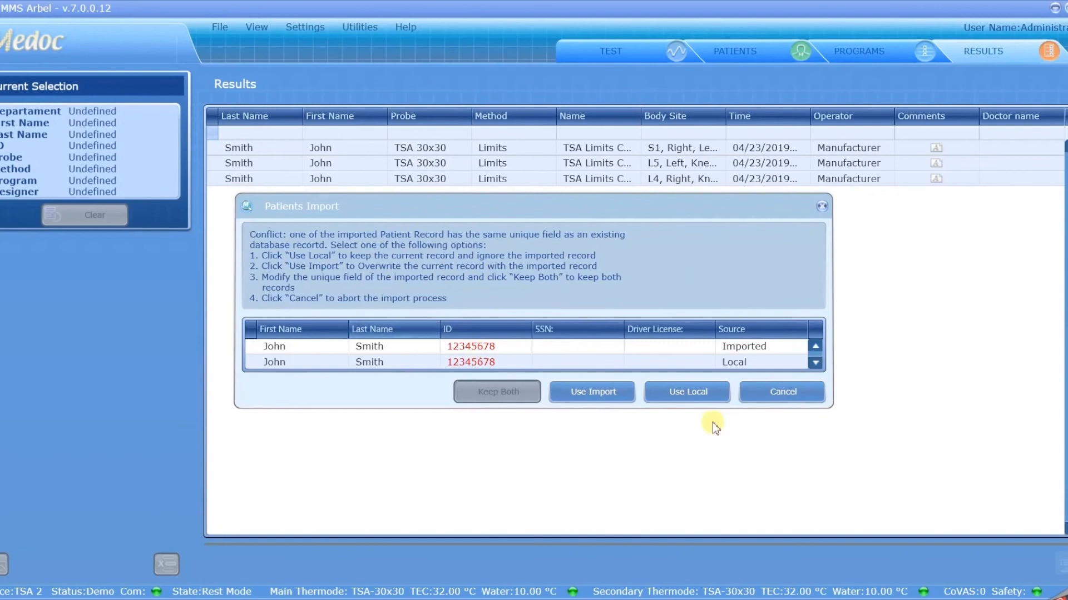
click(605, 392)
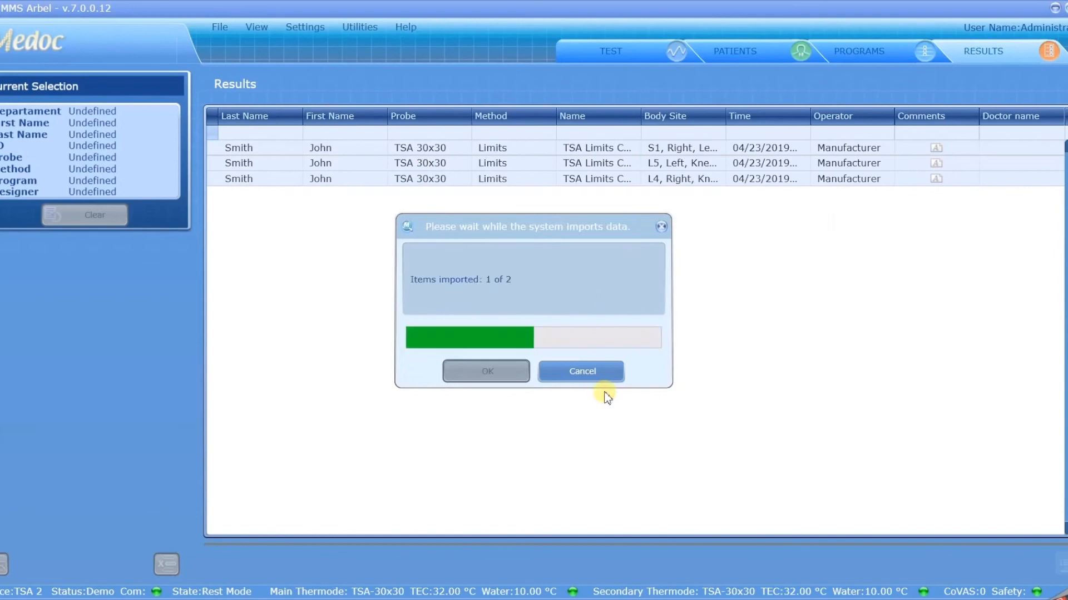
click(605, 393)
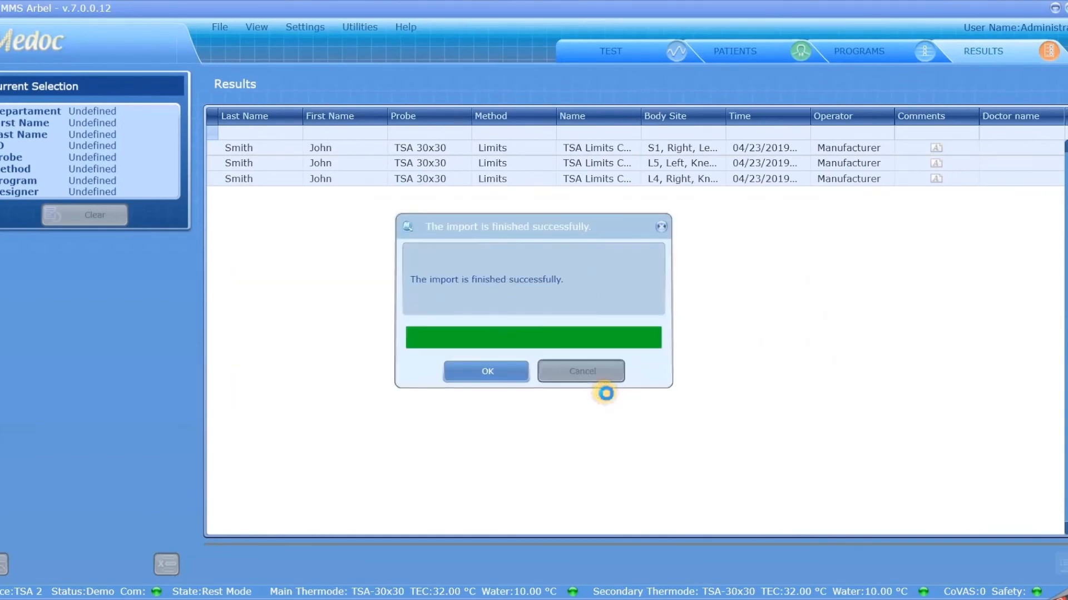
click(485, 371)
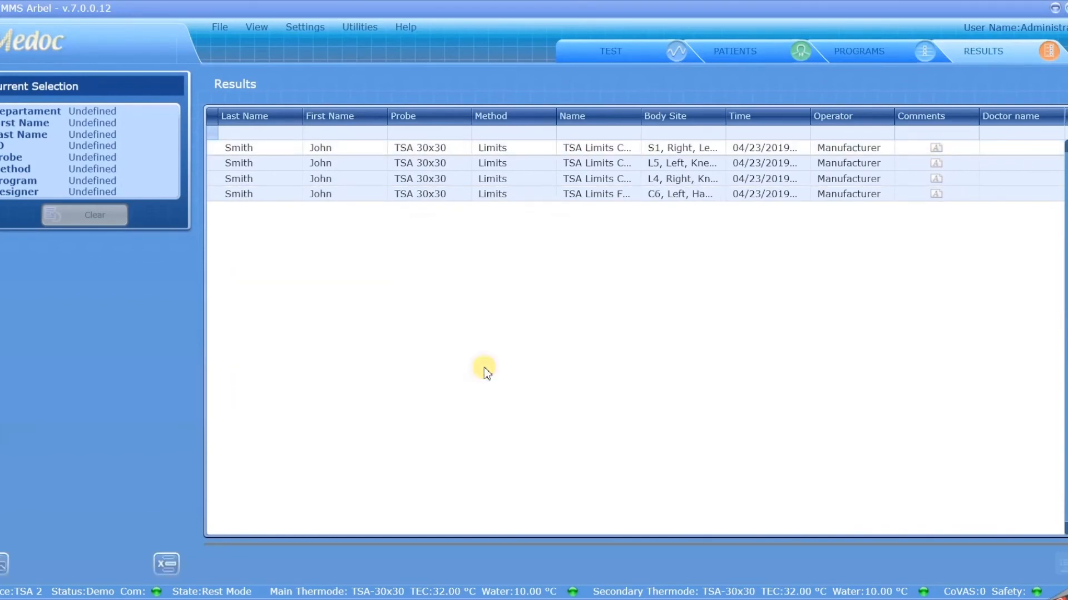